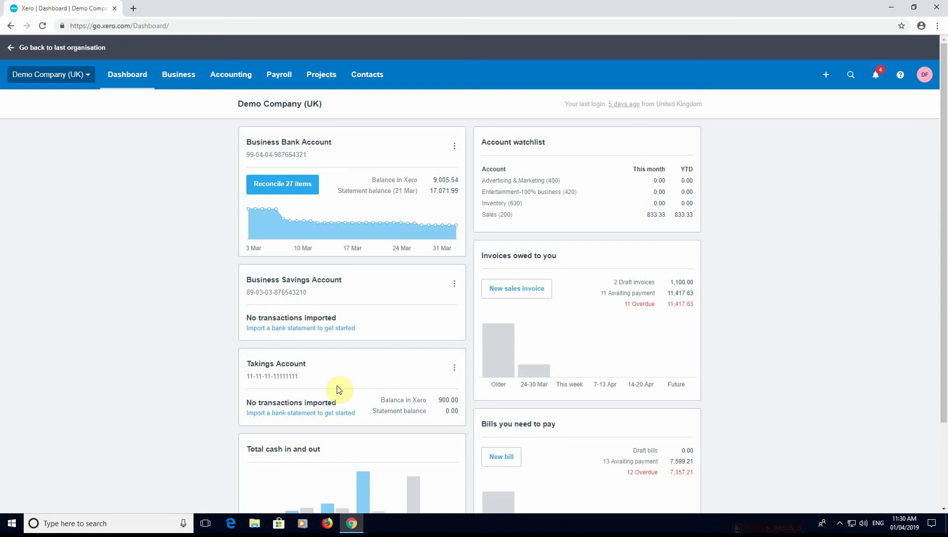
Start adding a bank account from the chart of accounts, using the unlisted bank name "Takings Account 2".
{"action": "left_click", "coordinate": [243, 81]}
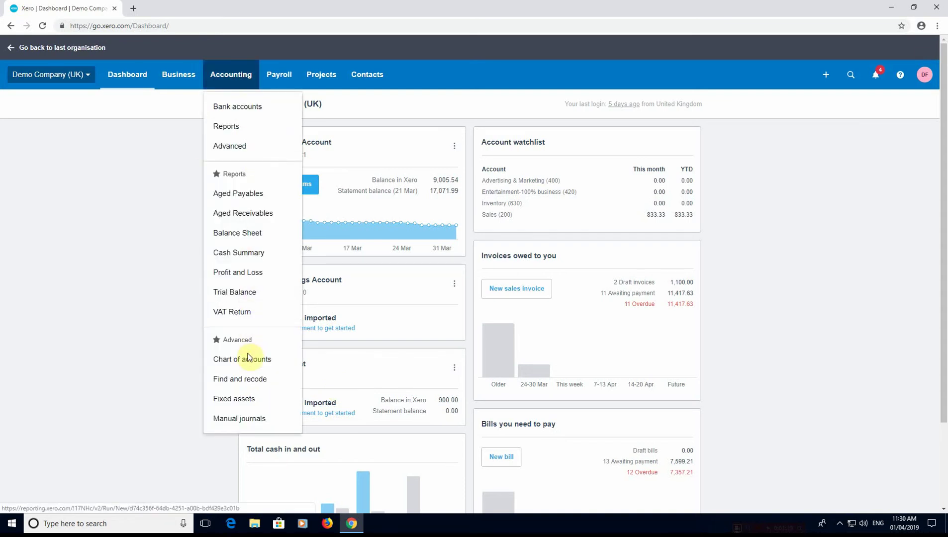
{"action": "left_click", "coordinate": [248, 363]}
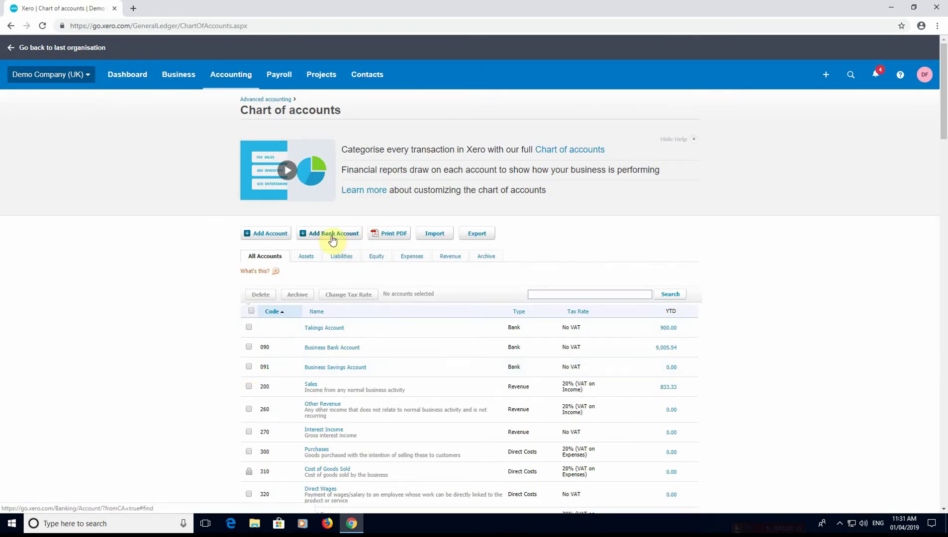
{"action": "left_click", "coordinate": [332, 239]}
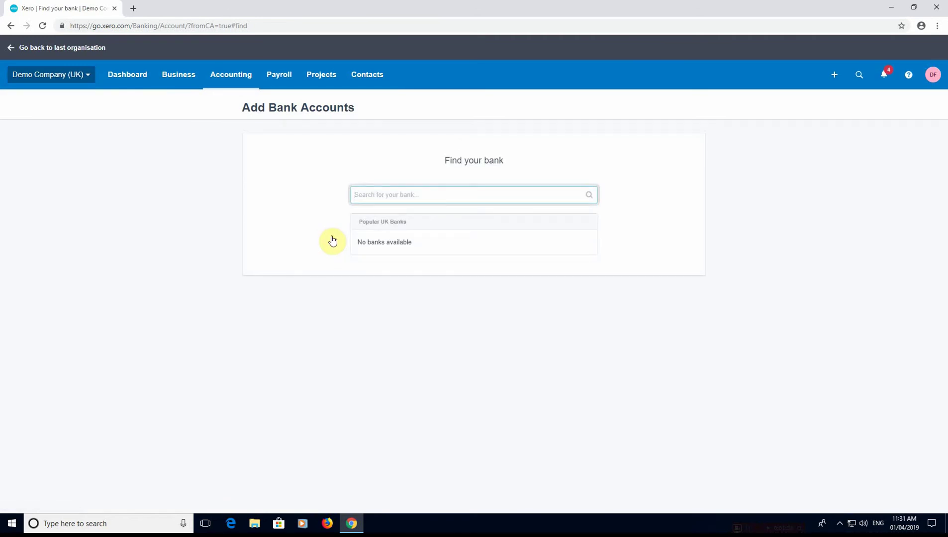
{"action": "type", "text": "Takings"}
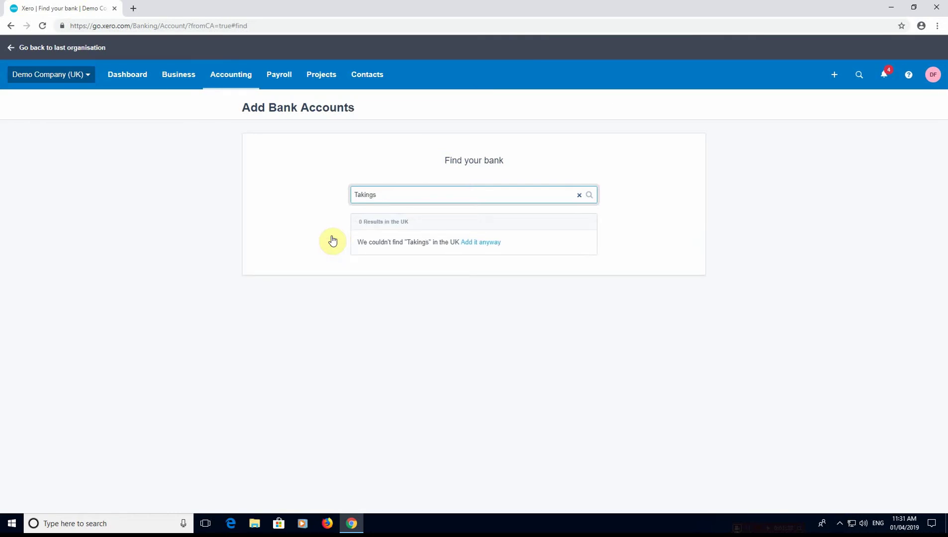
{"action": "type", "text": " Account"}
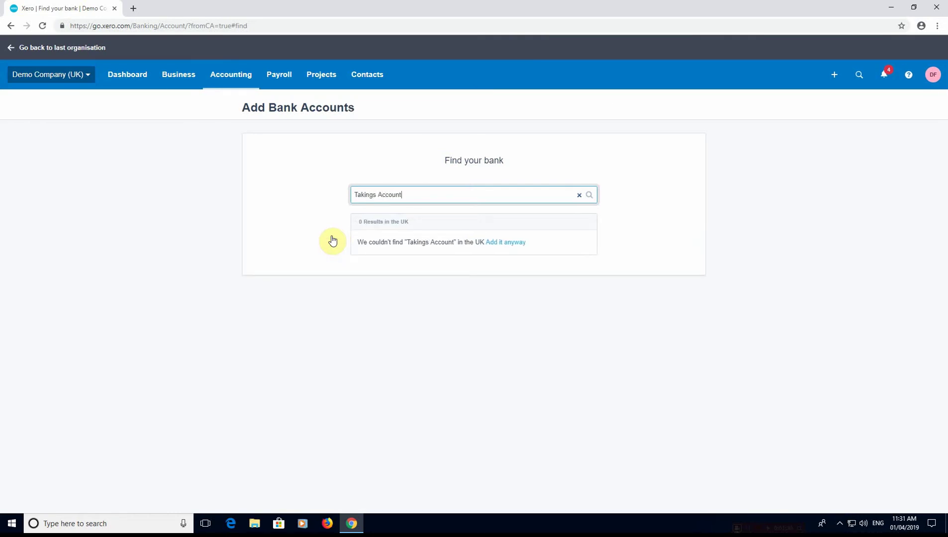
{"action": "type", "text": " 2"}
{"action": "left_click", "coordinate": [515, 245]}
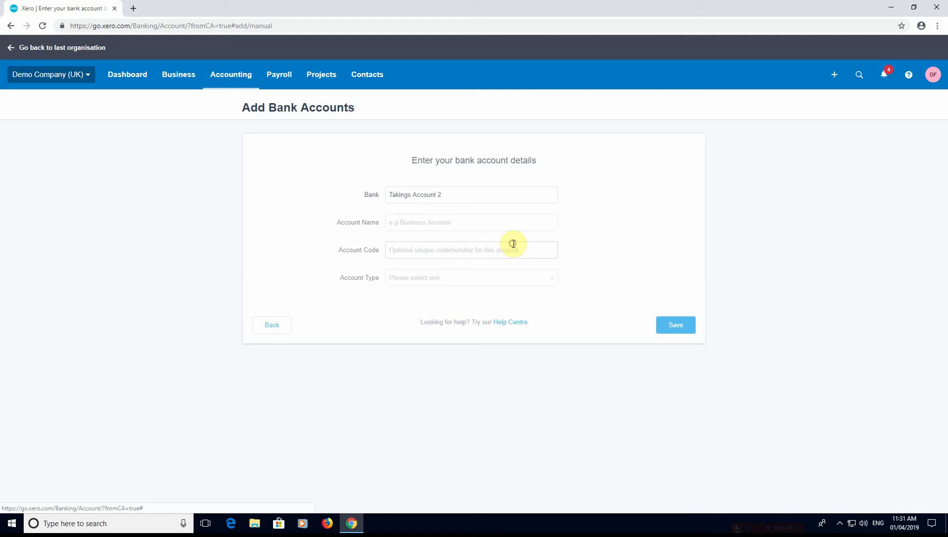
Name the new bank account "Takings Account 2" and set its account type to Other.
{"action": "left_click", "coordinate": [434, 223]}
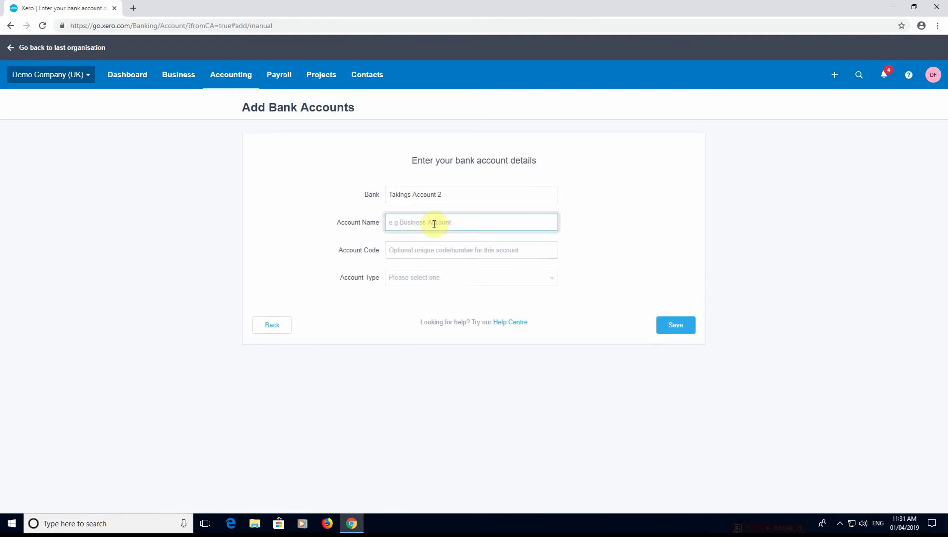
{"action": "type", "text": "Takings Account 2"}
{"action": "key", "text": "Tab"}
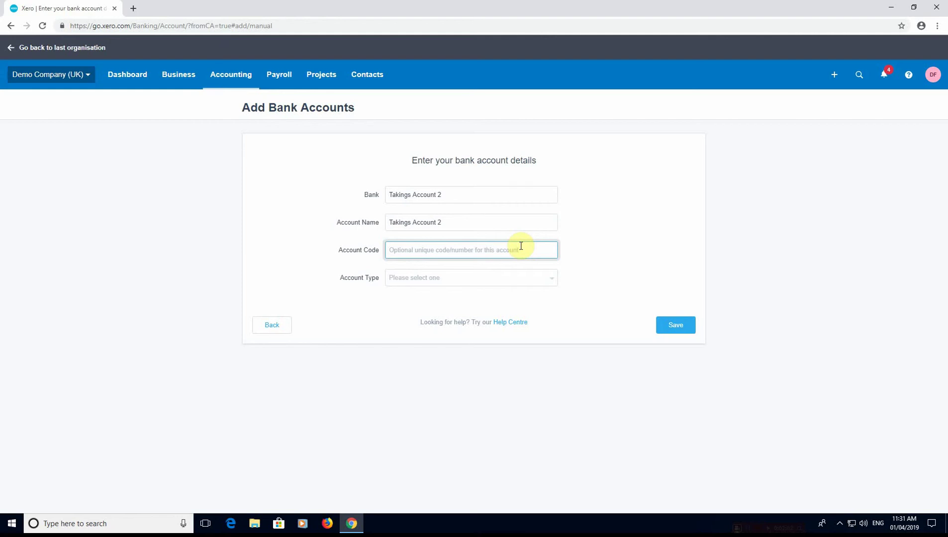
{"action": "left_click", "coordinate": [448, 280]}
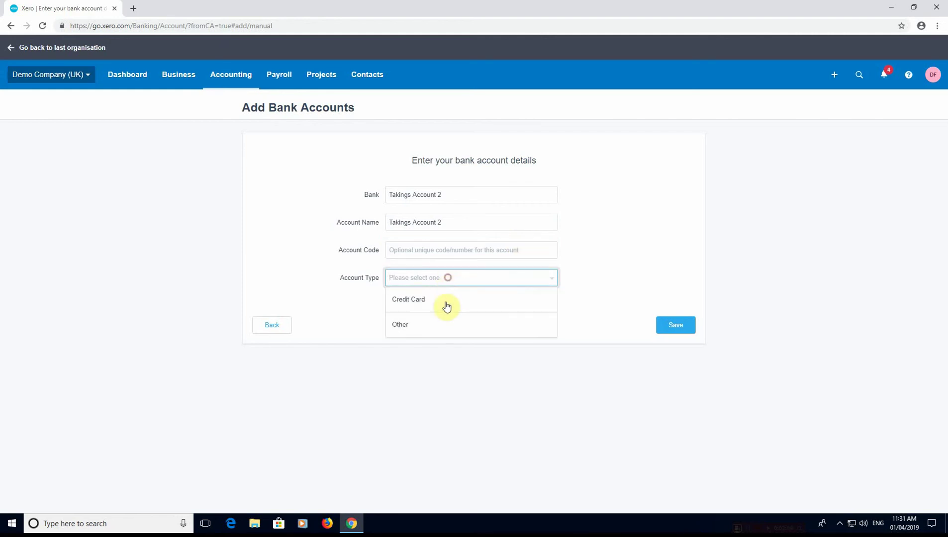
{"action": "left_click", "coordinate": [435, 328]}
Enter the sort code and account number for the new bank account and save it.
{"action": "left_click", "coordinate": [390, 312]}
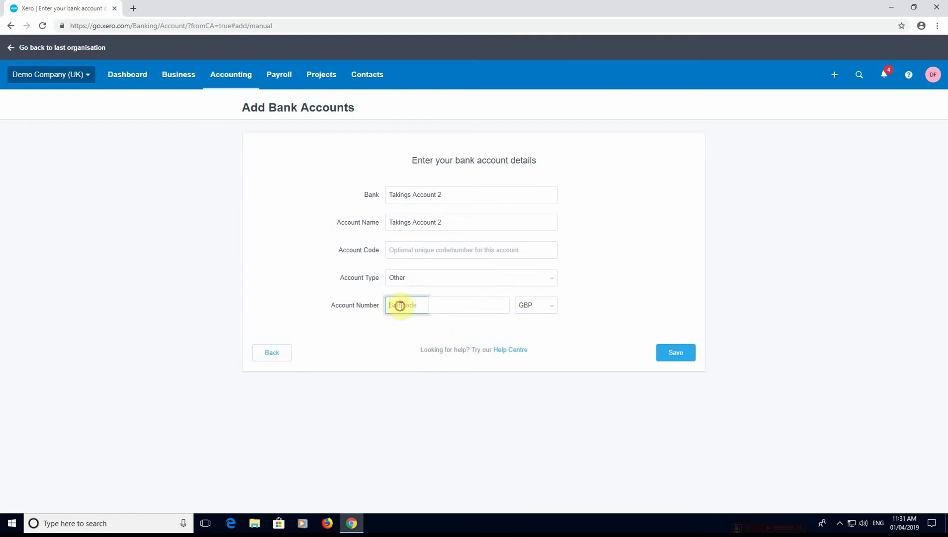
{"action": "type", "text": "11-11-11"}
{"action": "key", "text": "Tab"}
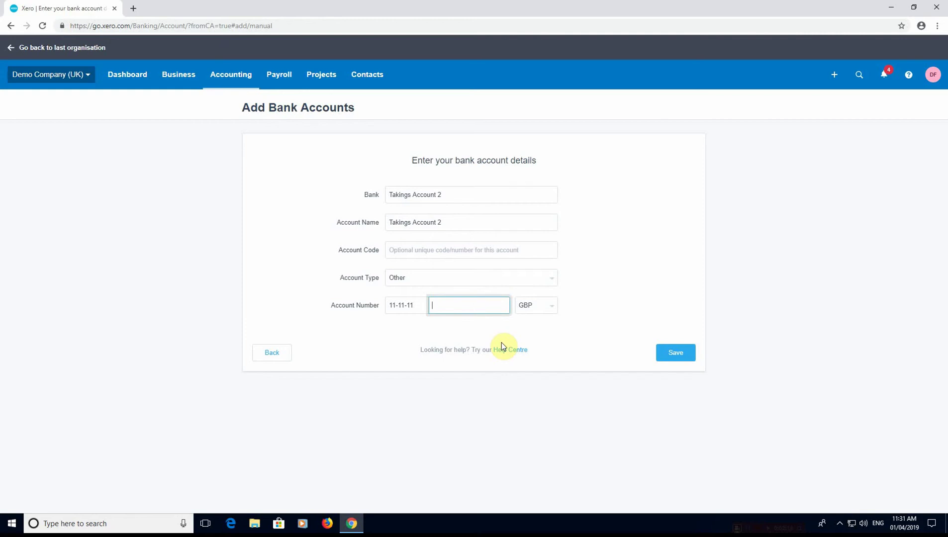
{"action": "type", "text": "11111111"}
{"action": "left_click", "coordinate": [674, 353]}
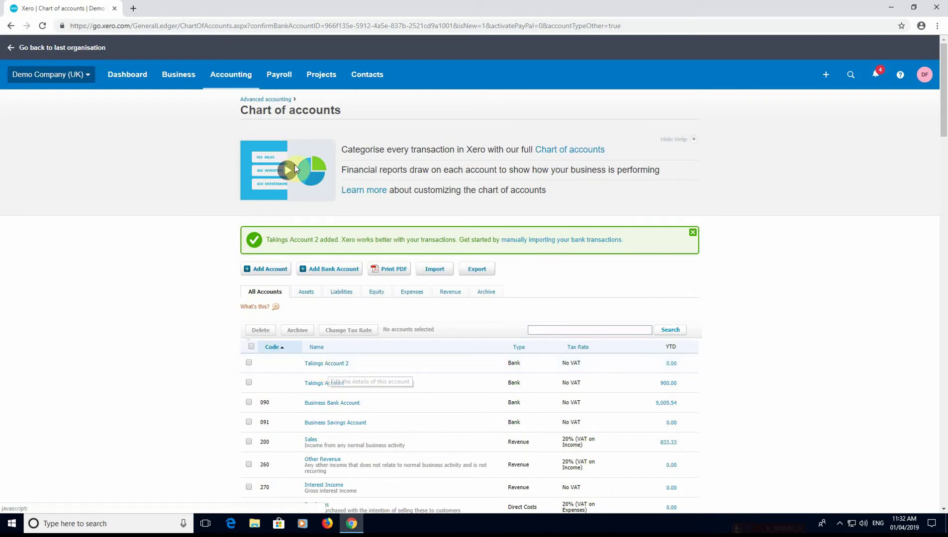
Find Takings Account 2 among the bank accounts and start a new Receive Money transaction for it.
{"action": "left_click", "coordinate": [181, 76]}
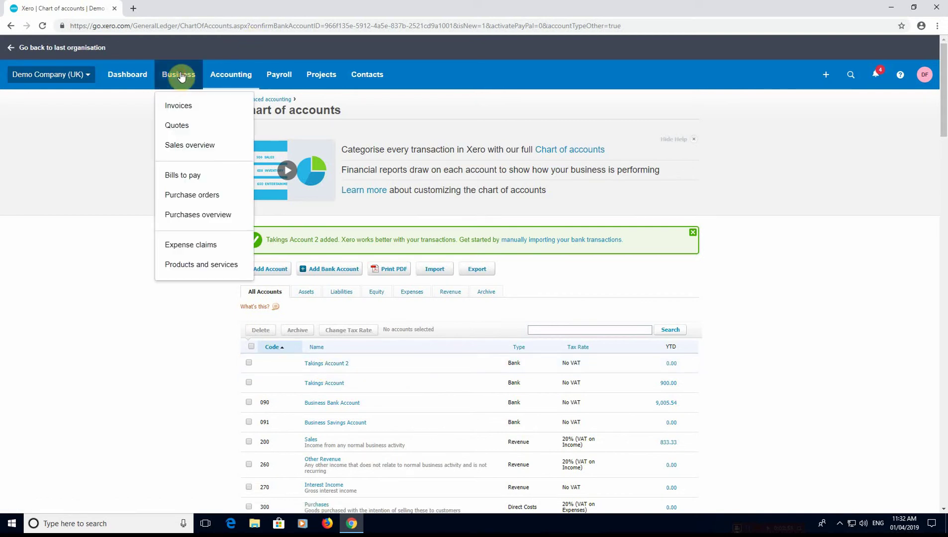
{"action": "left_click", "coordinate": [240, 76]}
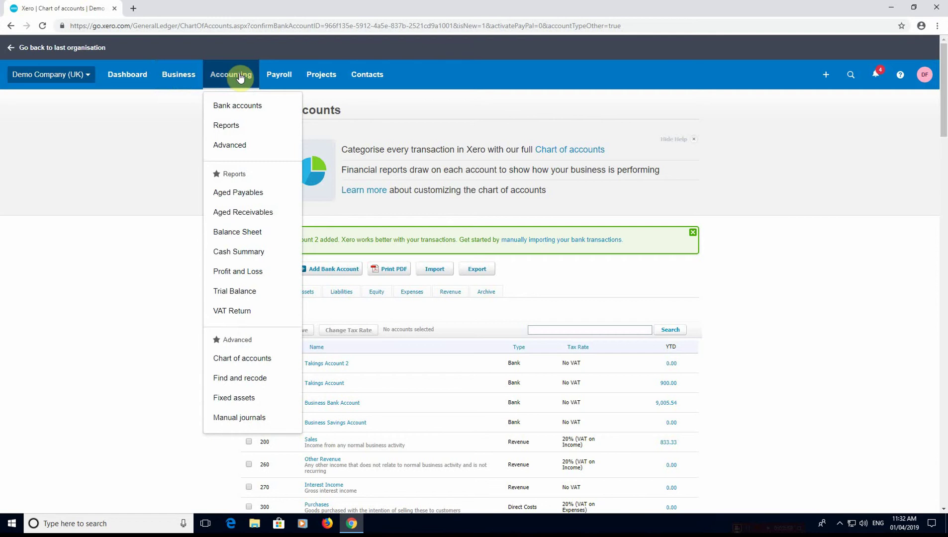
{"action": "left_click", "coordinate": [236, 105]}
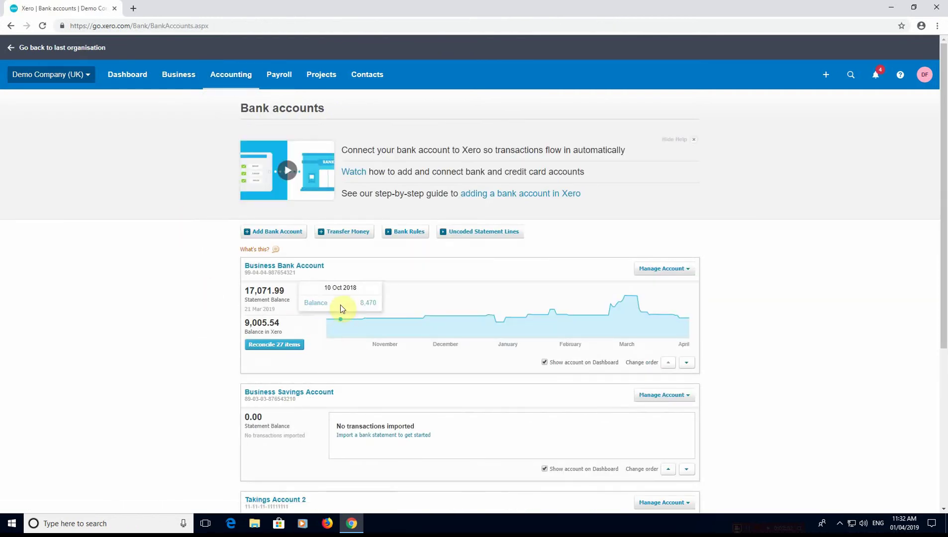
{"action": "scroll", "coordinate": [342, 307], "scroll_direction": "down", "scroll_amount": 5}
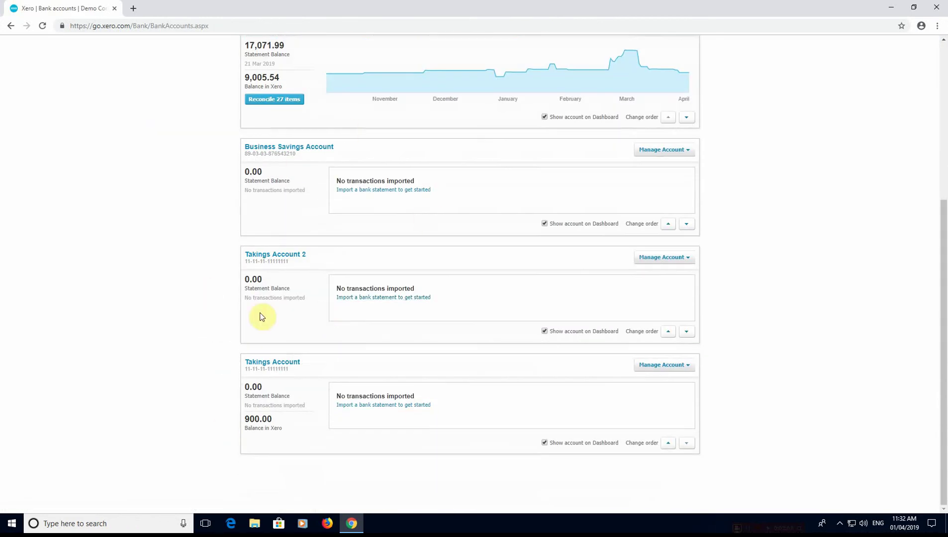
{"action": "scroll", "coordinate": [306, 333], "scroll_direction": "up", "scroll_amount": 4}
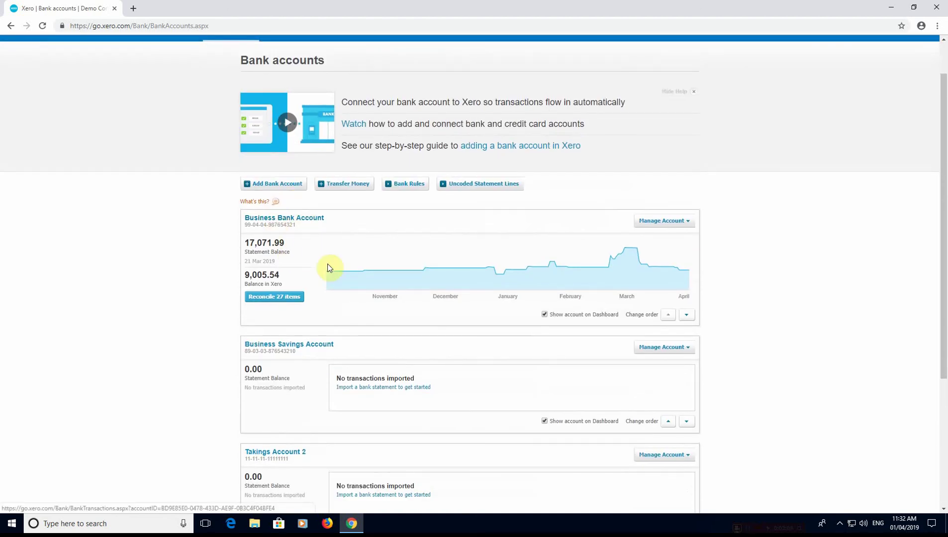
{"action": "scroll", "coordinate": [318, 368], "scroll_direction": "down", "scroll_amount": 3}
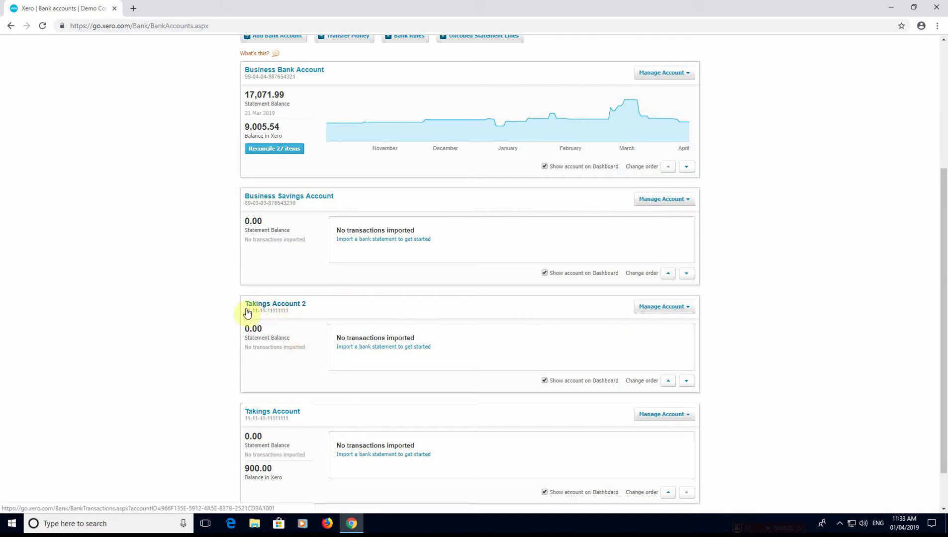
{"action": "left_click", "coordinate": [683, 307]}
{"action": "left_click", "coordinate": [572, 351]}
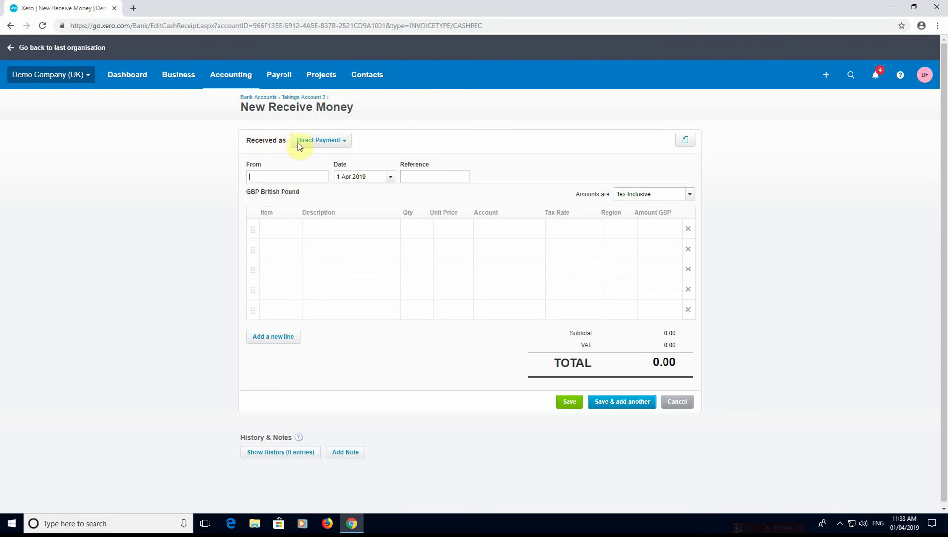
Set the receipt's payer to the existing contact "takings" and its date to 31 Mar 2019.
{"action": "left_click", "coordinate": [303, 174]}
{"action": "type", "text": "takings"}
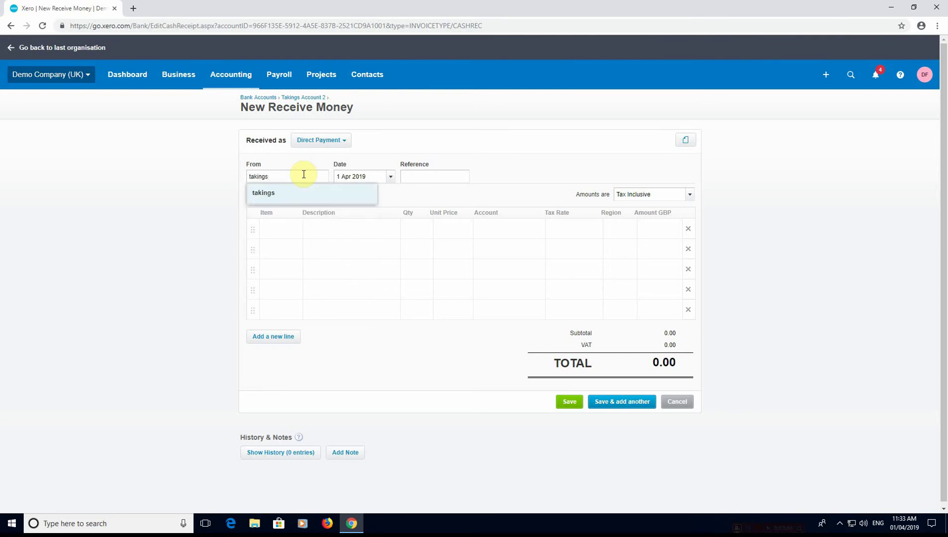
{"action": "left_click", "coordinate": [276, 199]}
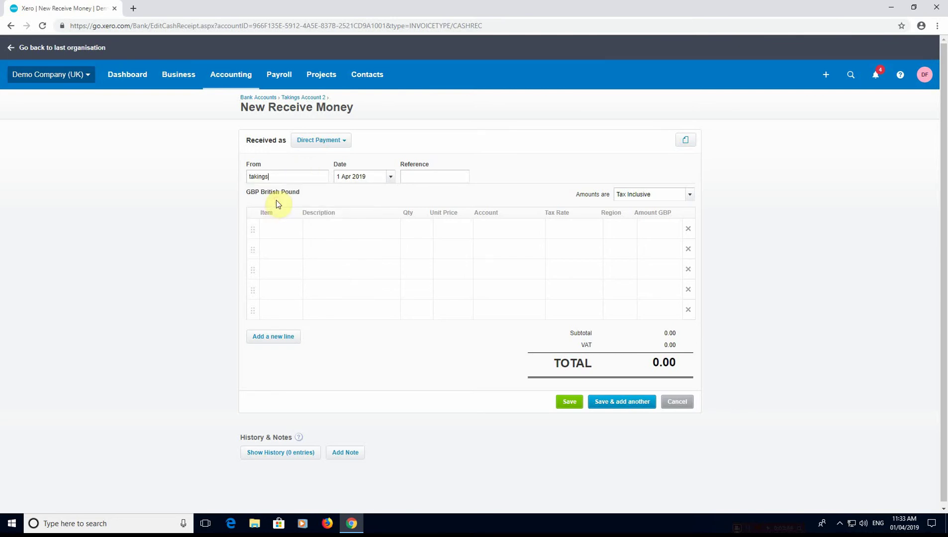
{"action": "left_click", "coordinate": [371, 177]}
{"action": "type", "text": "31/03/2019"}
{"action": "key", "text": "Tab"}
{"action": "key", "text": "Tab"}
{"action": "key", "text": "Tab"}
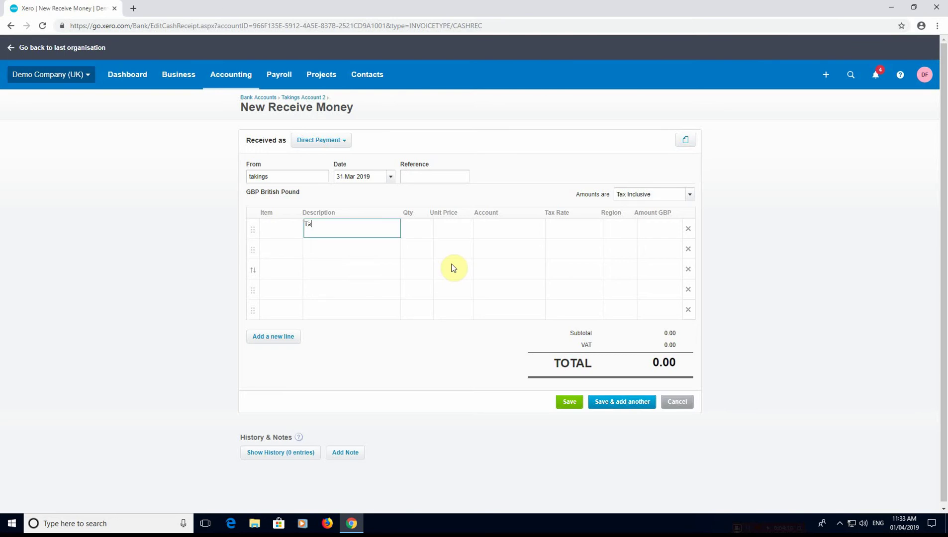
Fill in the first line with description "Z Reading for 31/03/2019", quantity 1 and unit price 5,000.00.
{"action": "type", "text": "Z Reading for 31/03/2019"}
{"action": "key", "text": "Tab"}
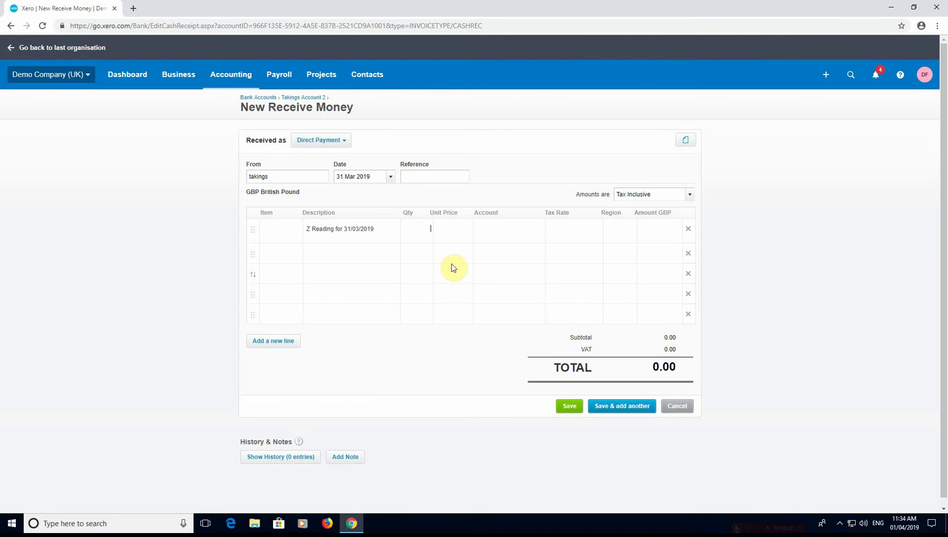
{"action": "type", "text": "1"}
{"action": "key", "text": "Tab"}
{"action": "type", "text": "000"}
{"action": "key", "text": "Tab"}
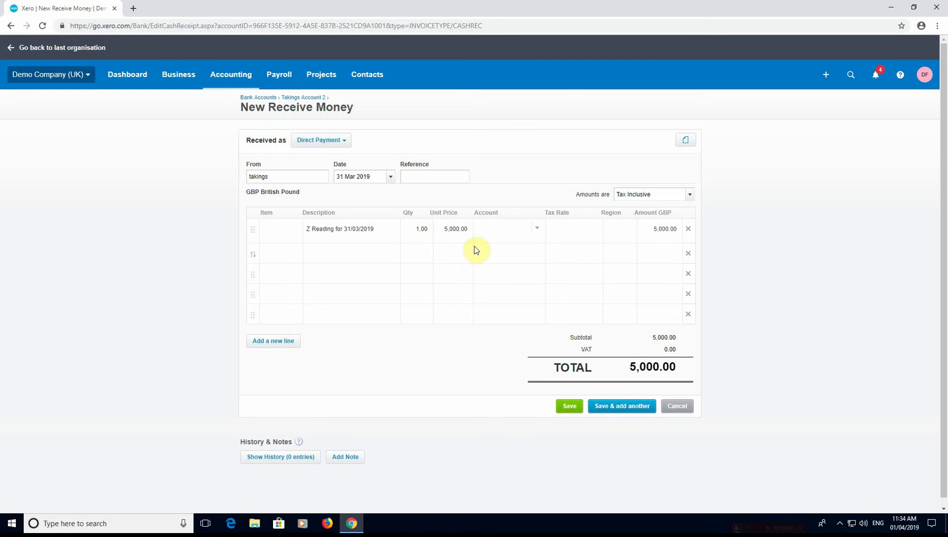
Assign the line to account 200 - Sales, then save the transaction and open another blank one.
{"action": "type", "text": "sales"}
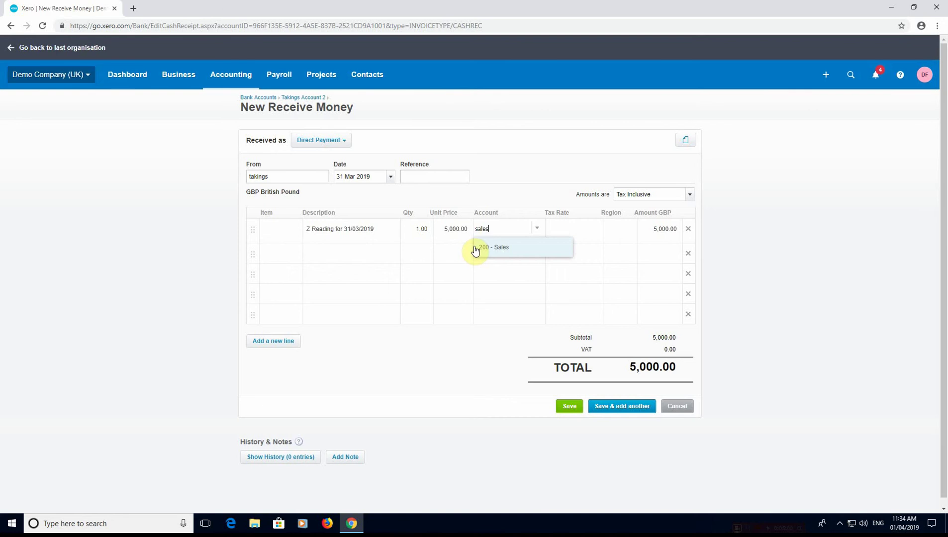
{"action": "left_click", "coordinate": [475, 248]}
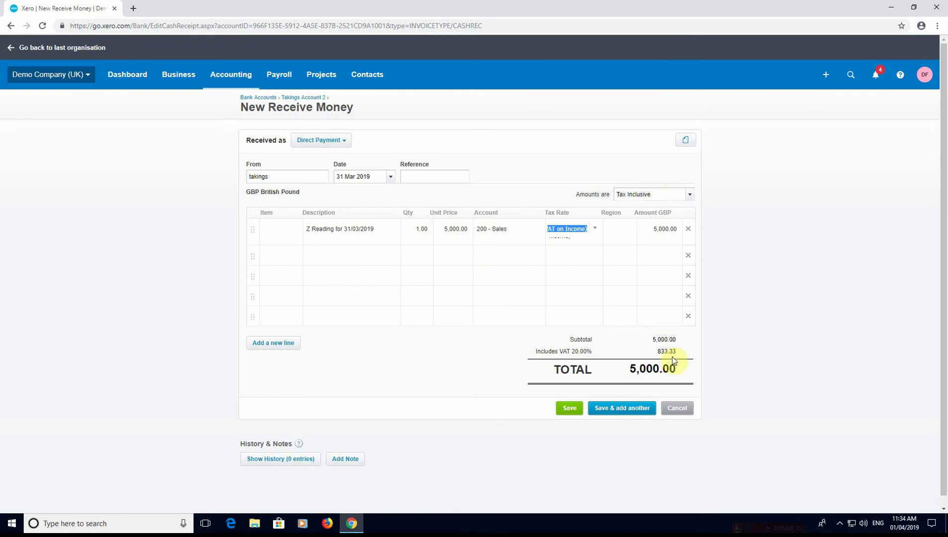
{"action": "left_click", "coordinate": [612, 413]}
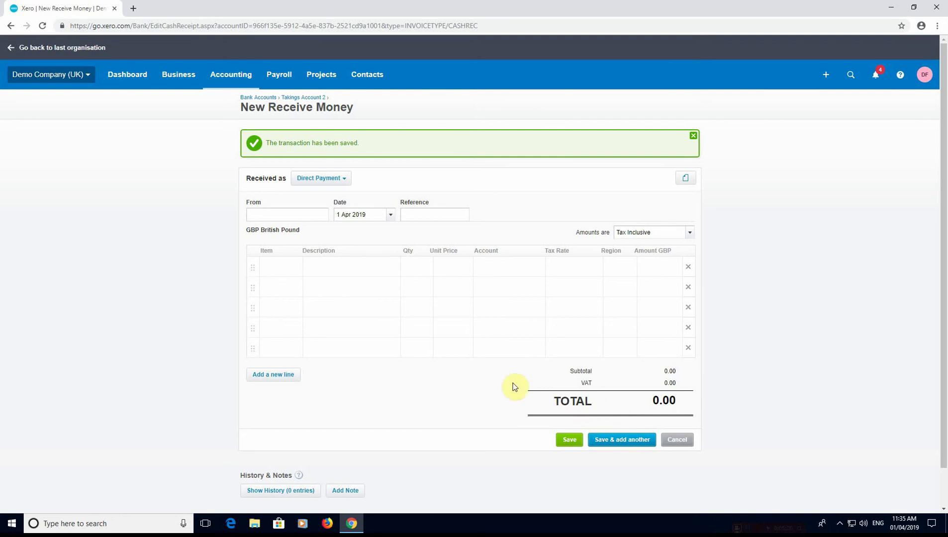
Review the transactions of Takings Account 2 and its balance in the bank accounts list.
{"action": "left_click", "coordinate": [303, 98]}
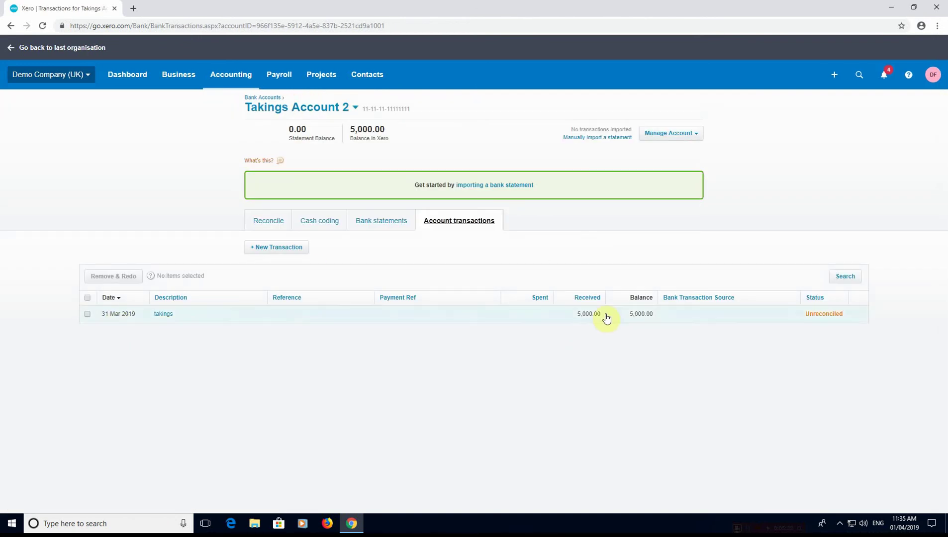
{"action": "left_click", "coordinate": [261, 101]}
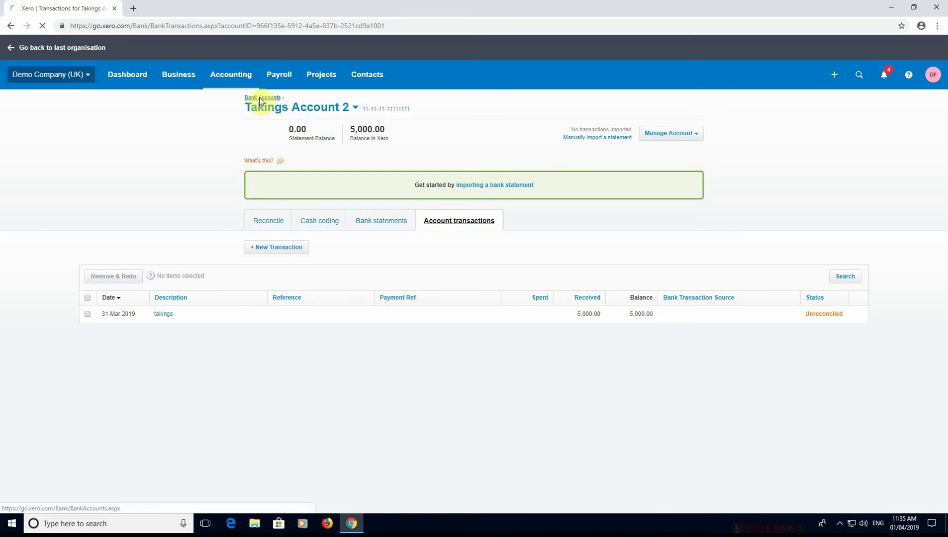
{"action": "scroll", "coordinate": [477, 406], "scroll_direction": "down", "scroll_amount": 4}
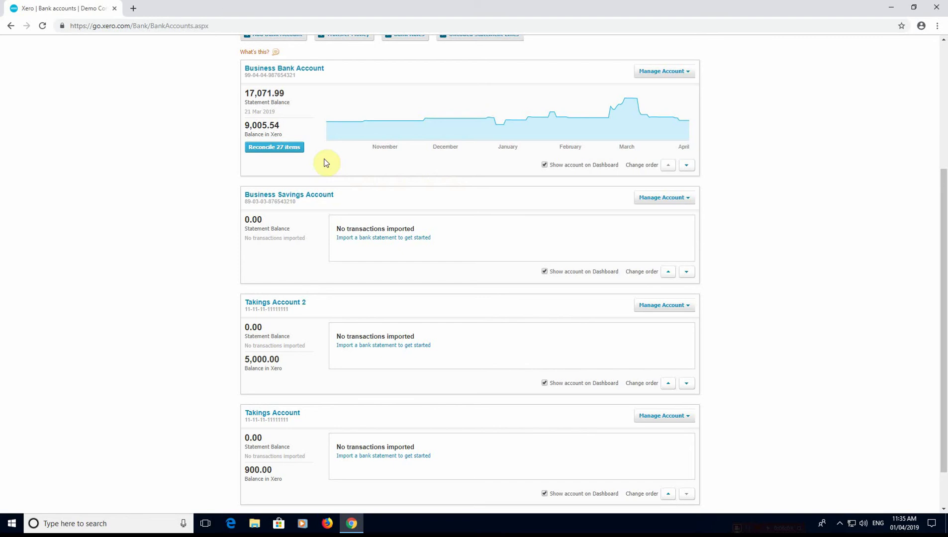
Reconcile the 13 Mar 2019 Jakaranda Maple Systems receipt in the Business Bank Account as a transfer from Takings Account 2.
{"action": "left_click", "coordinate": [299, 147]}
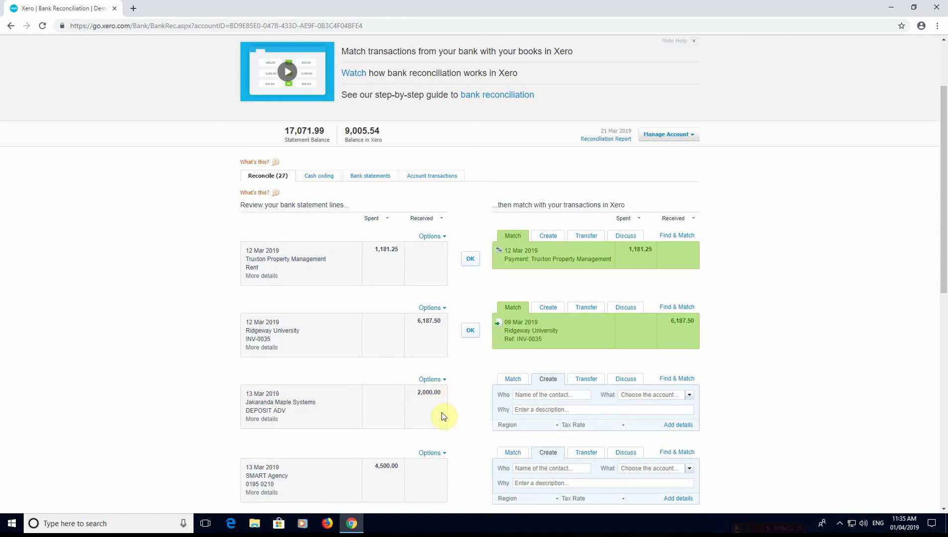
{"action": "left_click", "coordinate": [586, 379]}
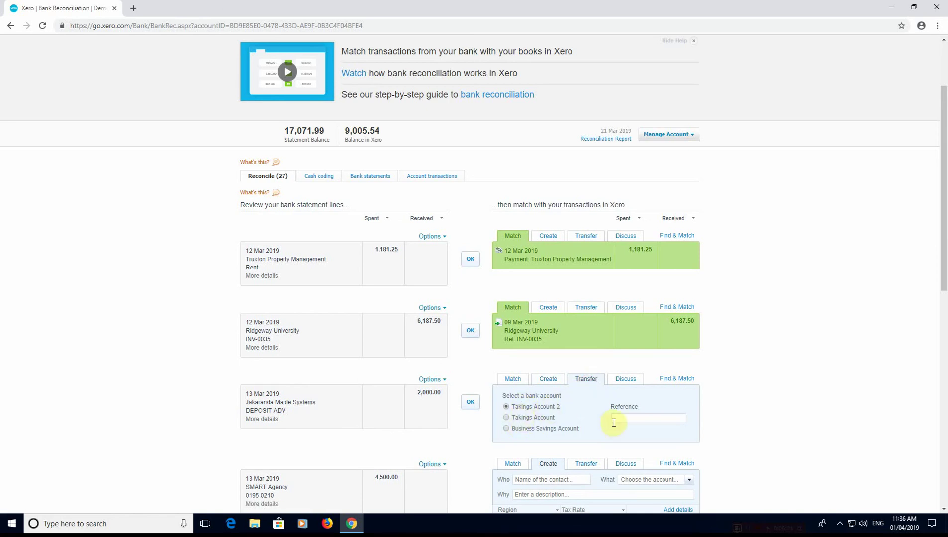
{"action": "left_click", "coordinate": [470, 402]}
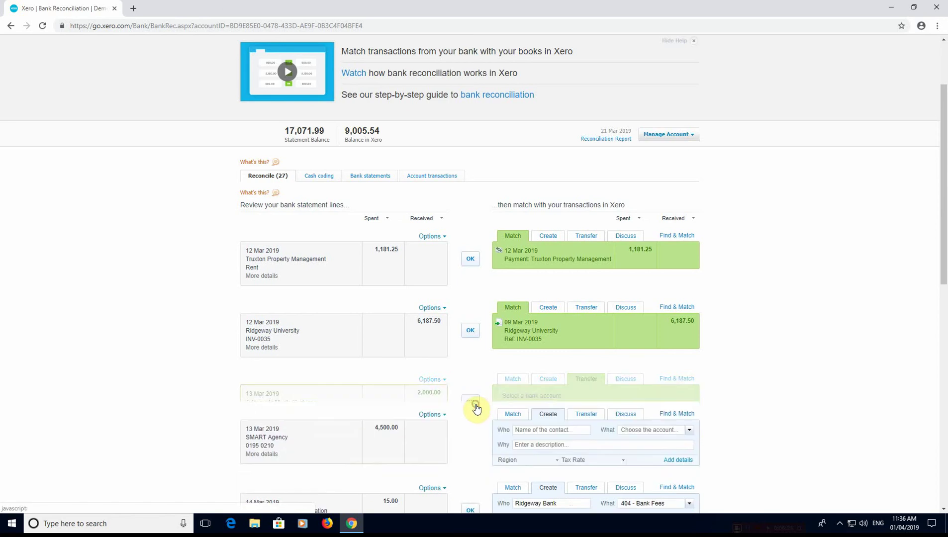